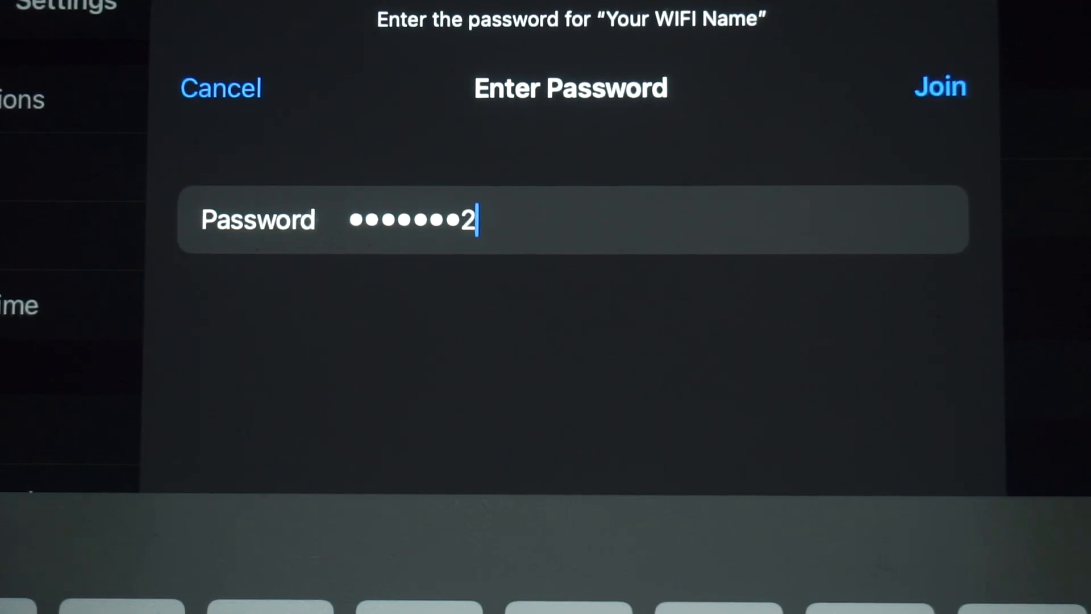
Step: Enter the Wi-Fi password for the network "Your WIFI Name" and join it
type("56")
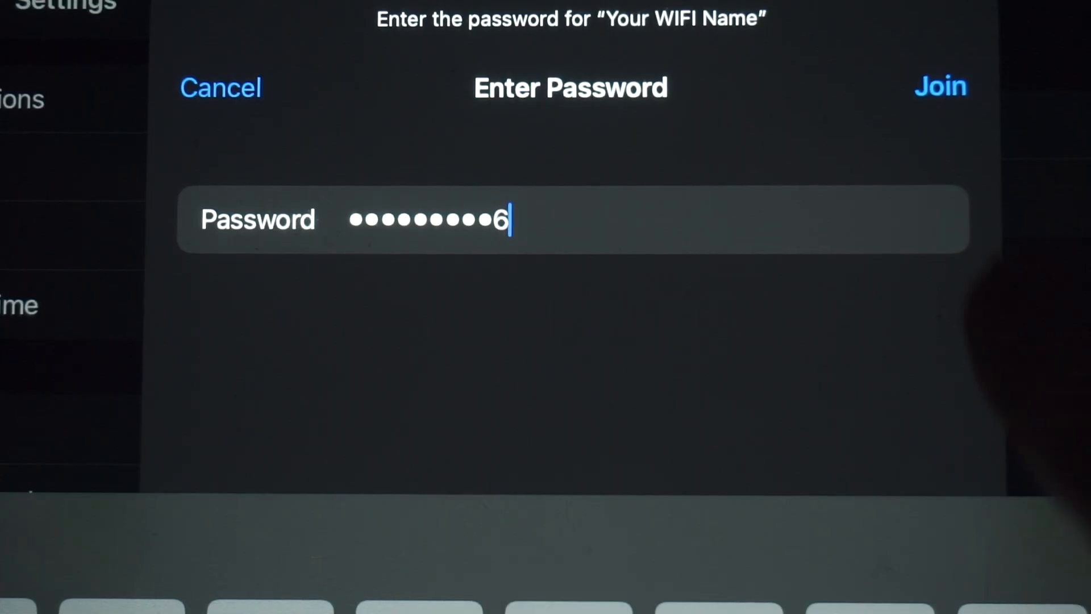
left_click(940, 86)
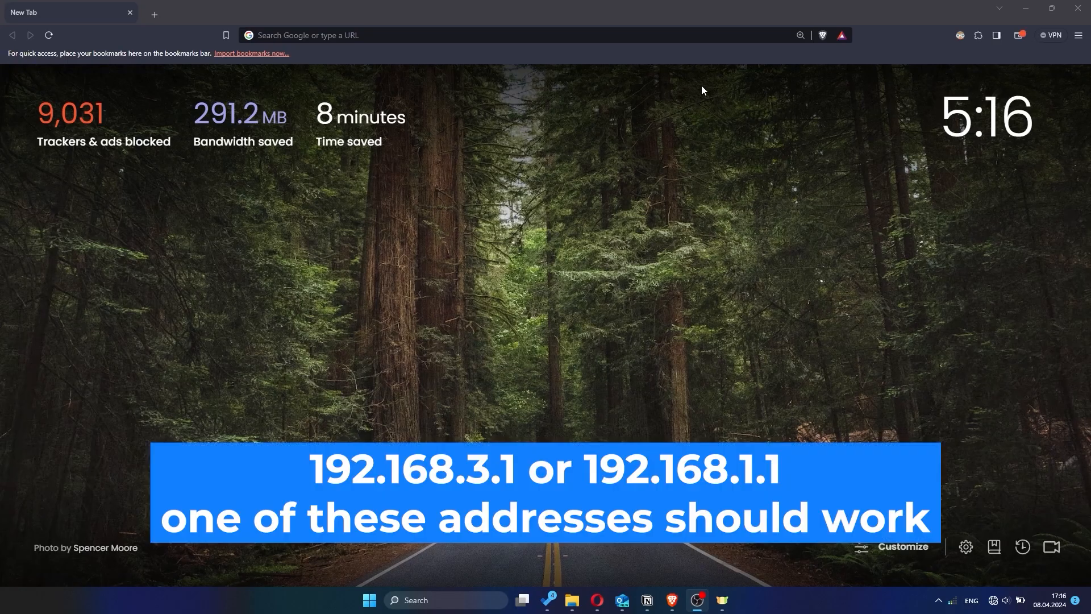
Step: Open the router's web interface at 192.168.1.1 in the Brave browser
left_click(670, 36)
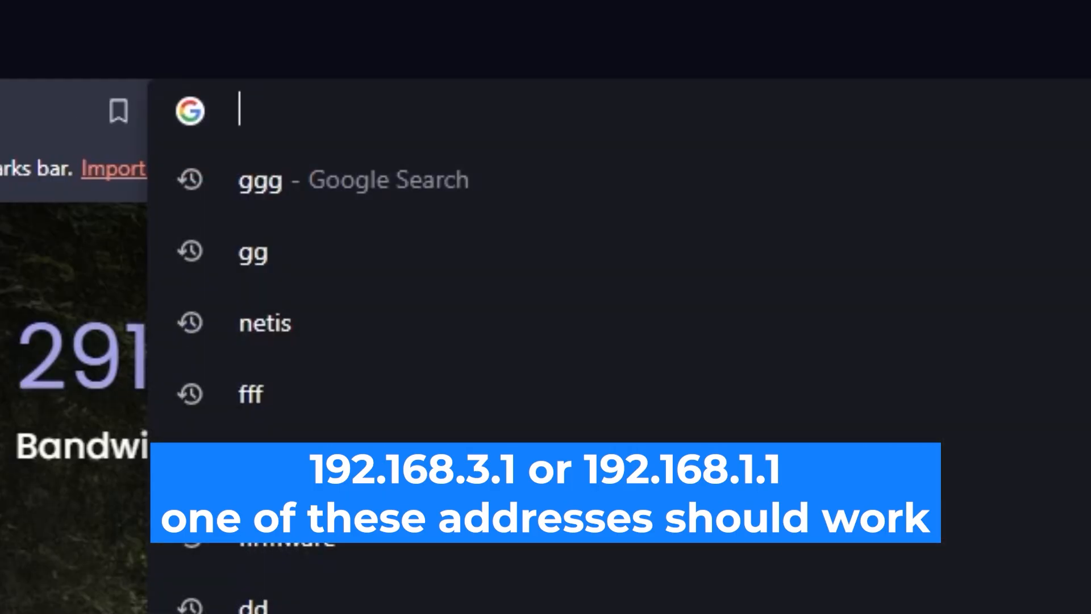
type("192.16")
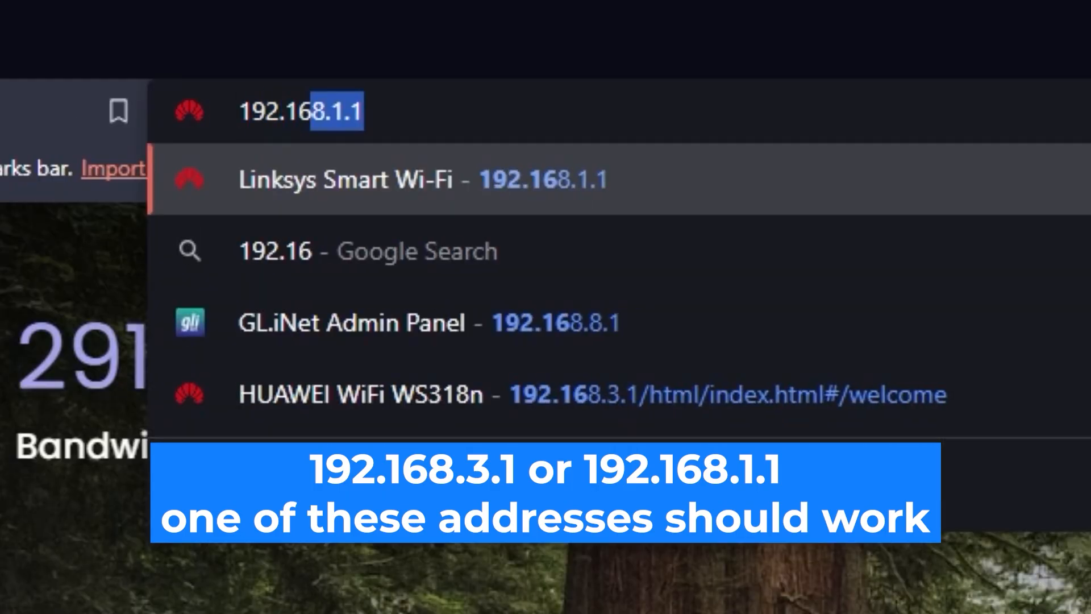
type("8.1.1")
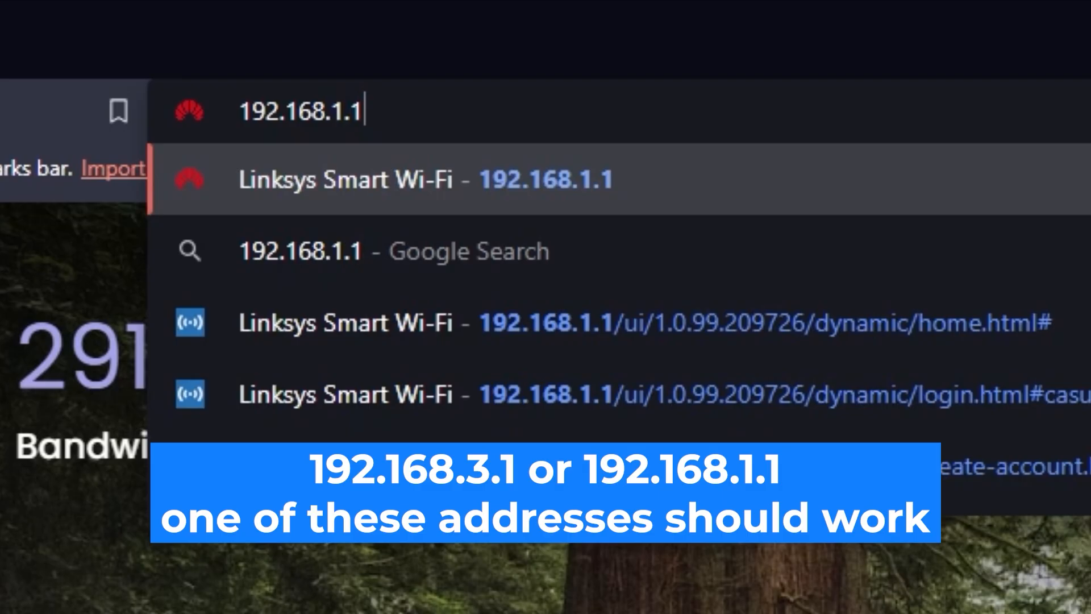
key("Return")
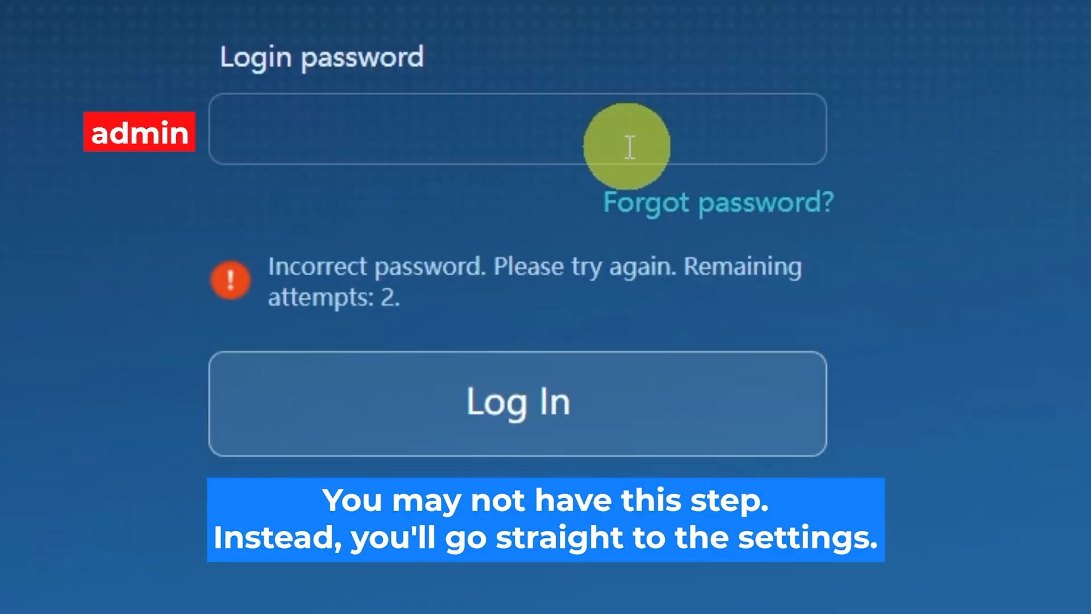
Step: Enter the router's login password and log in to its settings
left_click(599, 129)
type("adm•••••••")
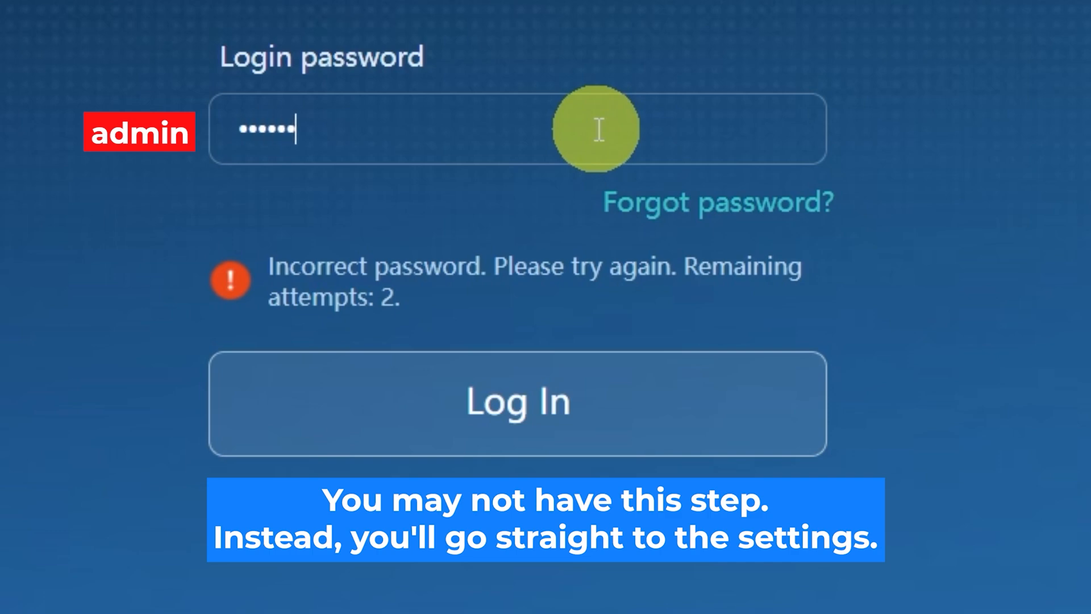
left_click(591, 384)
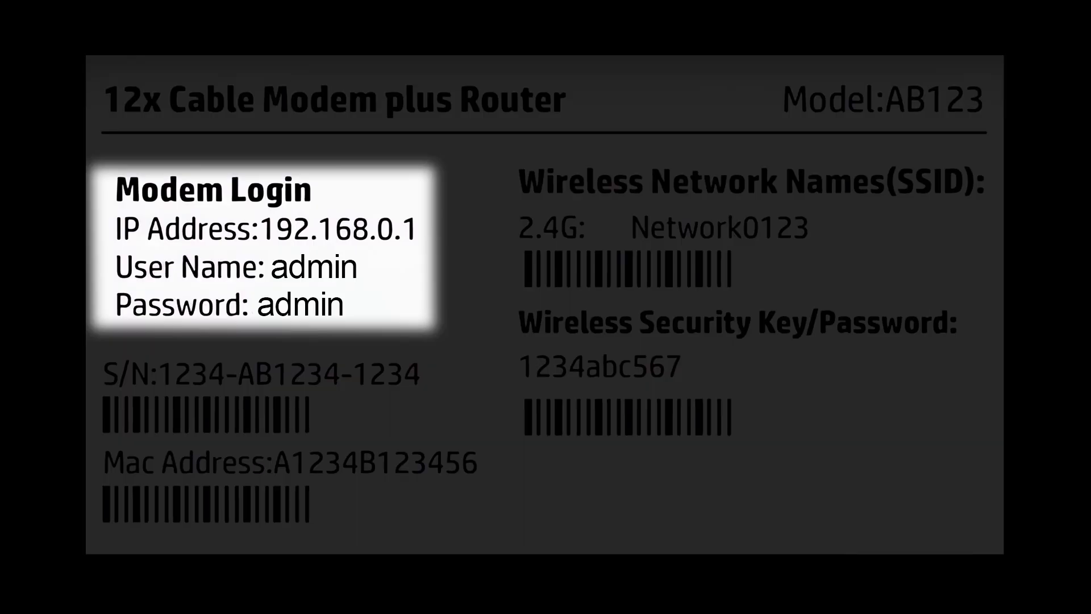
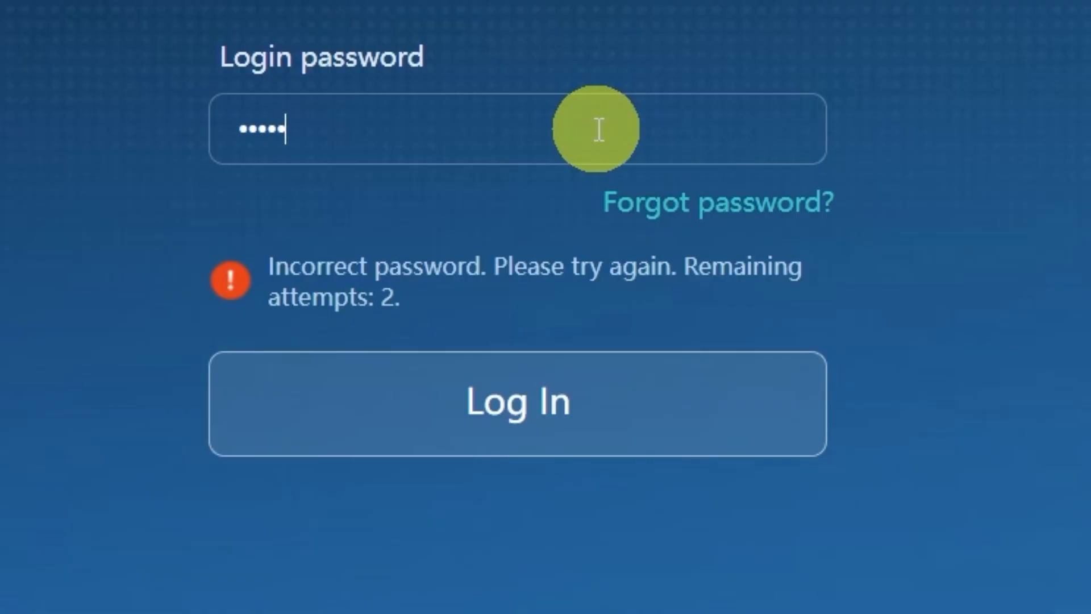
left_click(597, 382)
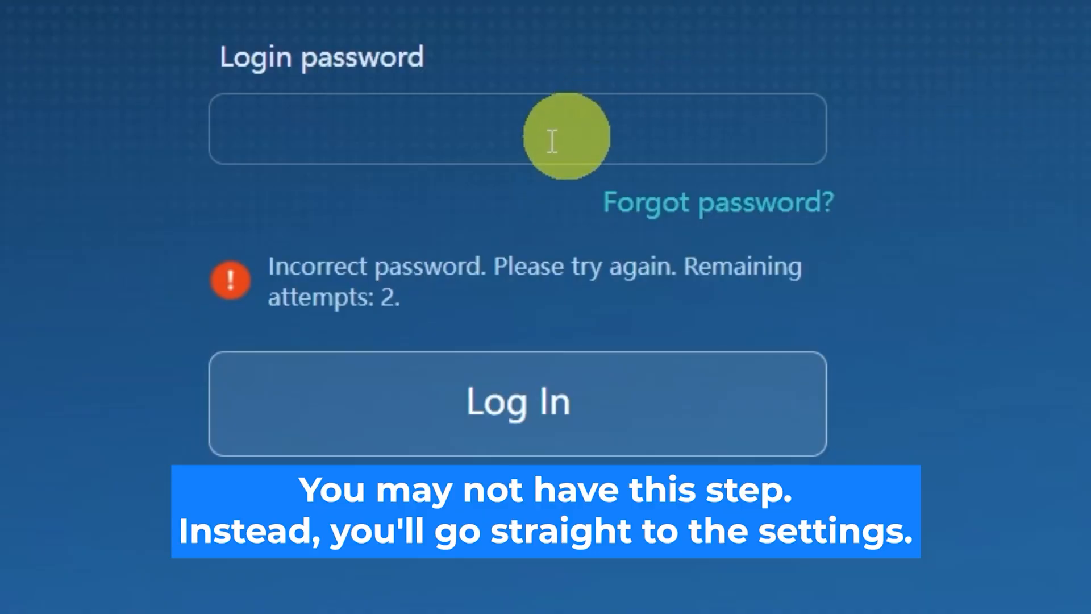
left_click(599, 129)
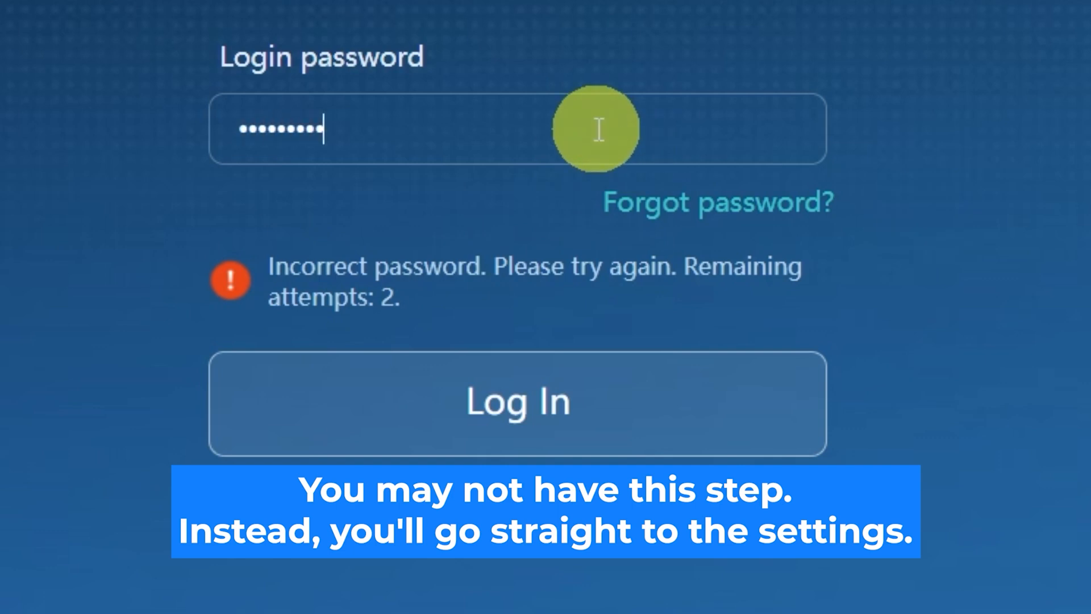
left_click(581, 395)
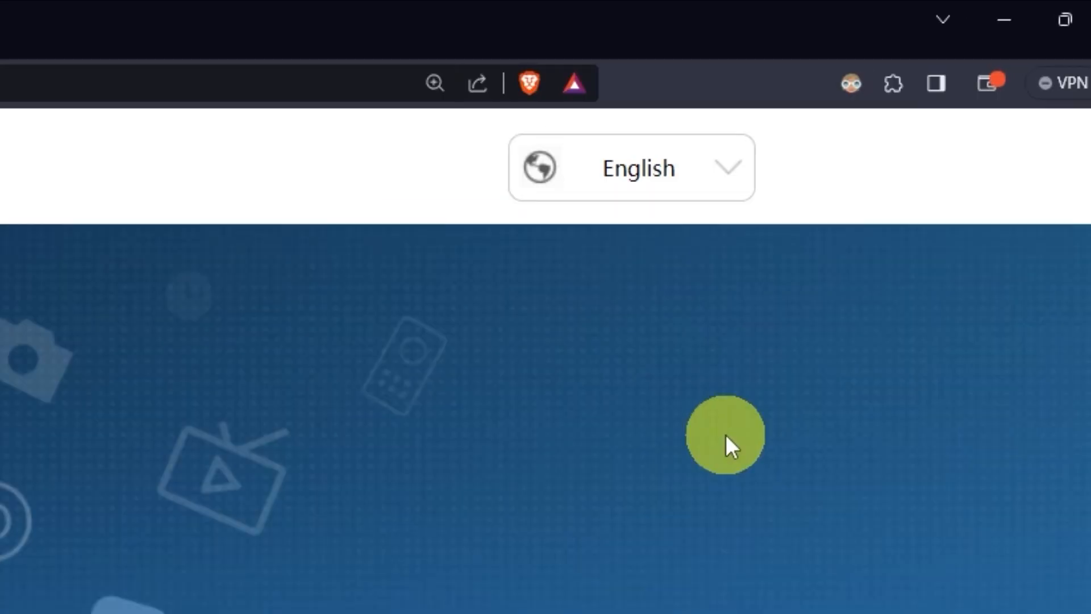
Step: Look through the available interface languages and keep English
left_click(740, 181)
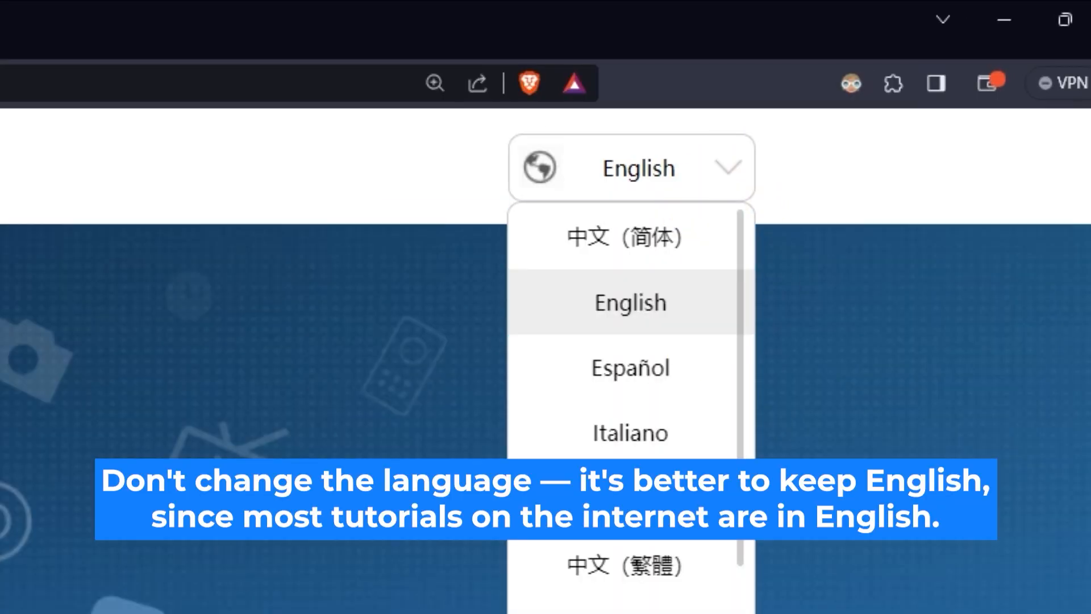
scroll(701, 227, "down", 5)
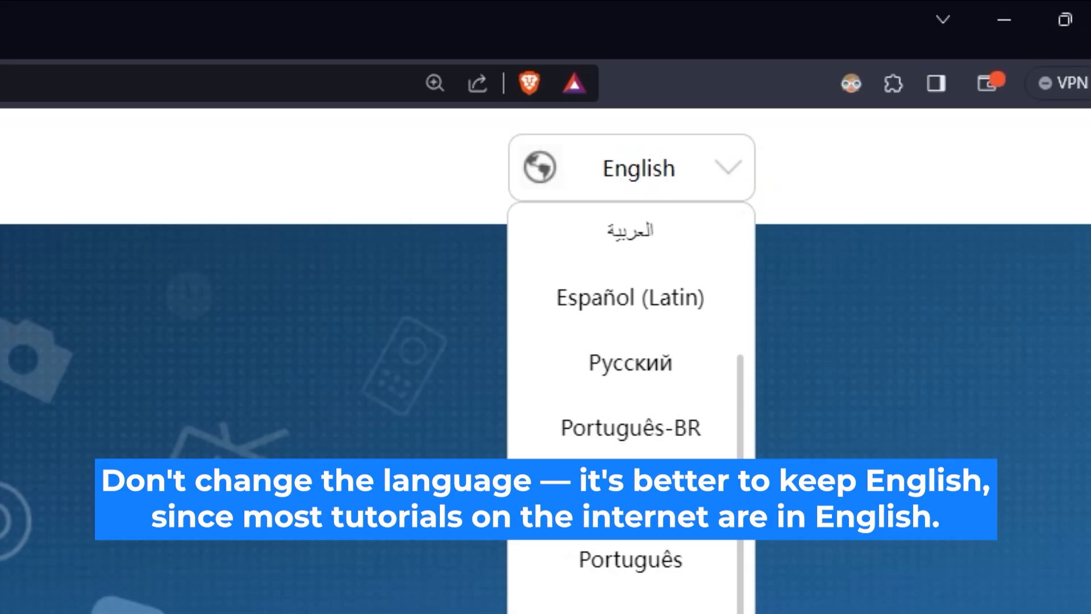
scroll(631, 398, "up", 5)
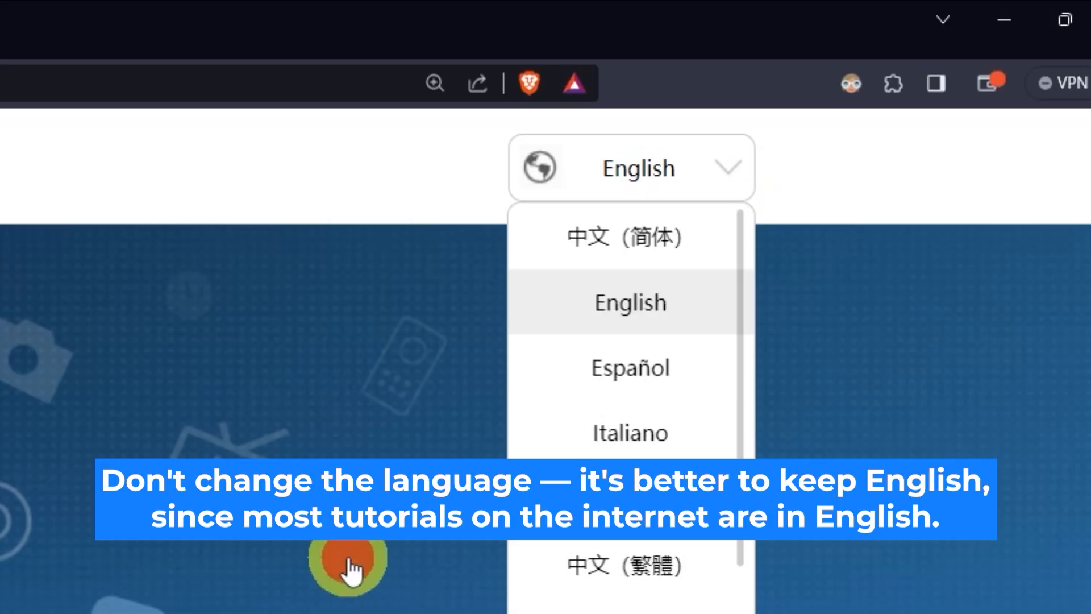
left_click(363, 570)
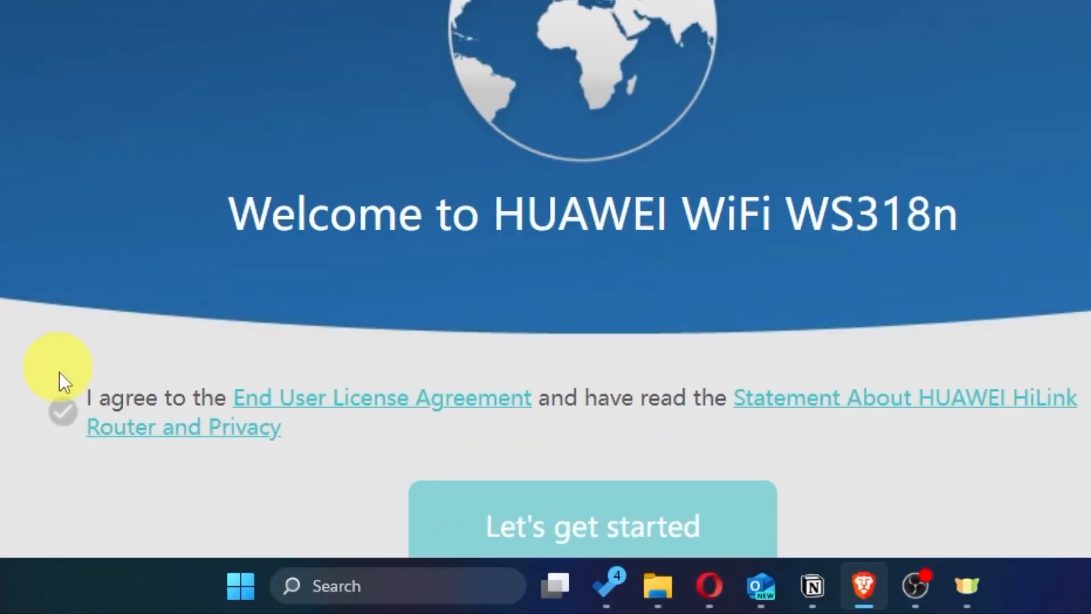
Step: Agree to the End User License Agreement and privacy statement to start the setup, choosing to install updates manually
left_click(62, 412)
scroll(61, 419, "down", 2)
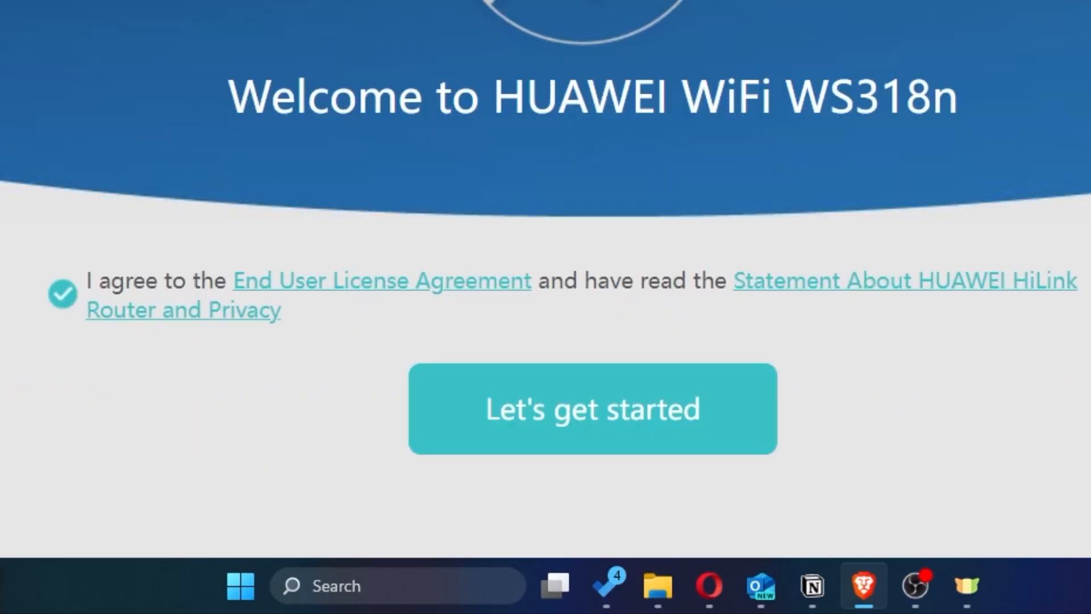
left_click(558, 444)
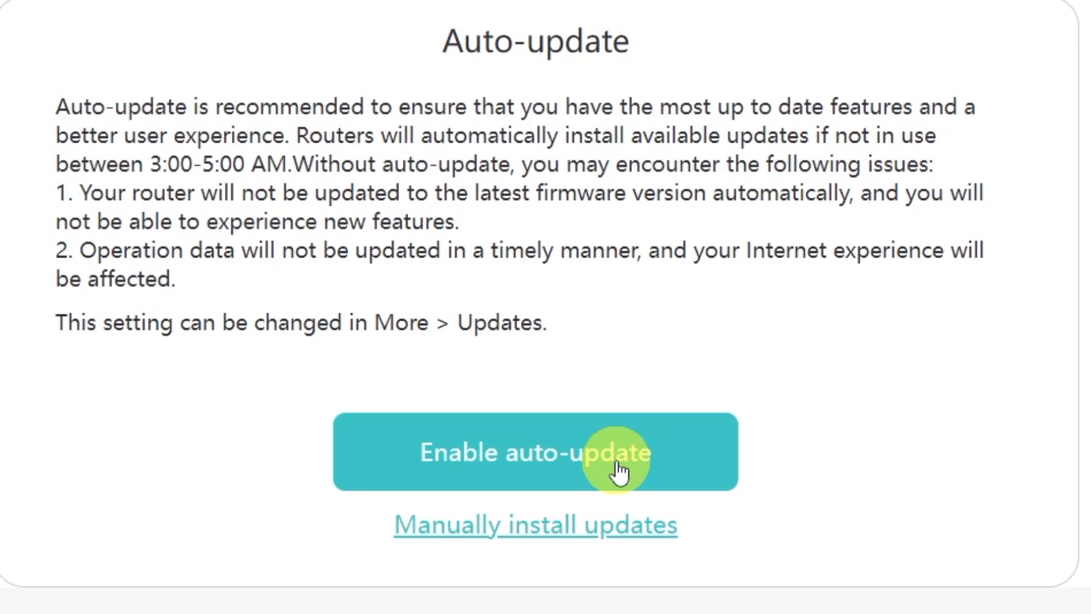
left_click(518, 534)
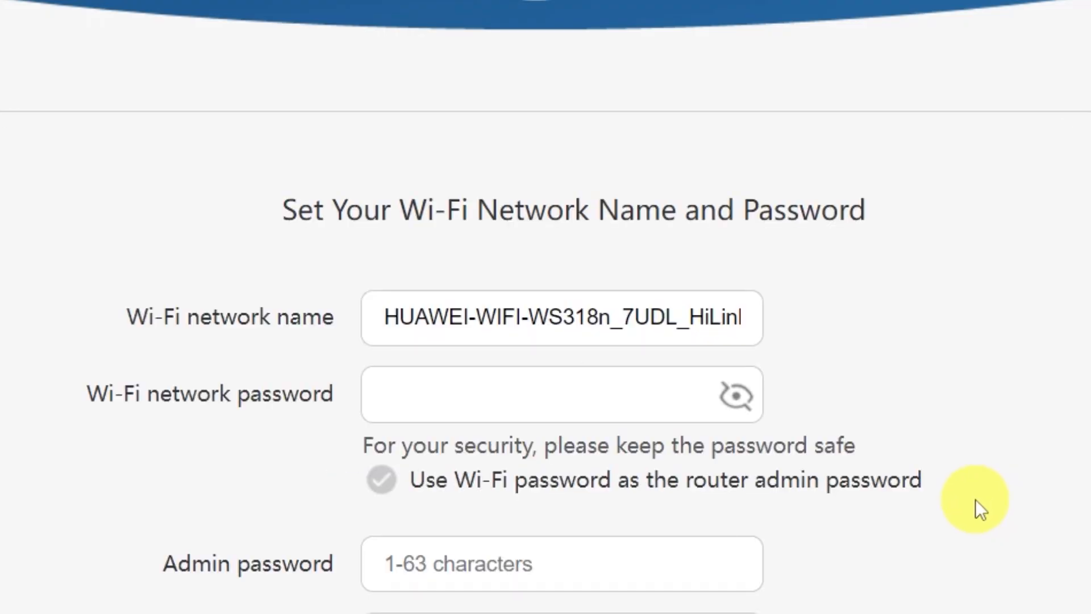
Step: Shorten the Wi-Fi network name to HUAWEI and enter a Wi-Fi network password
scroll(975, 499, "down", 4)
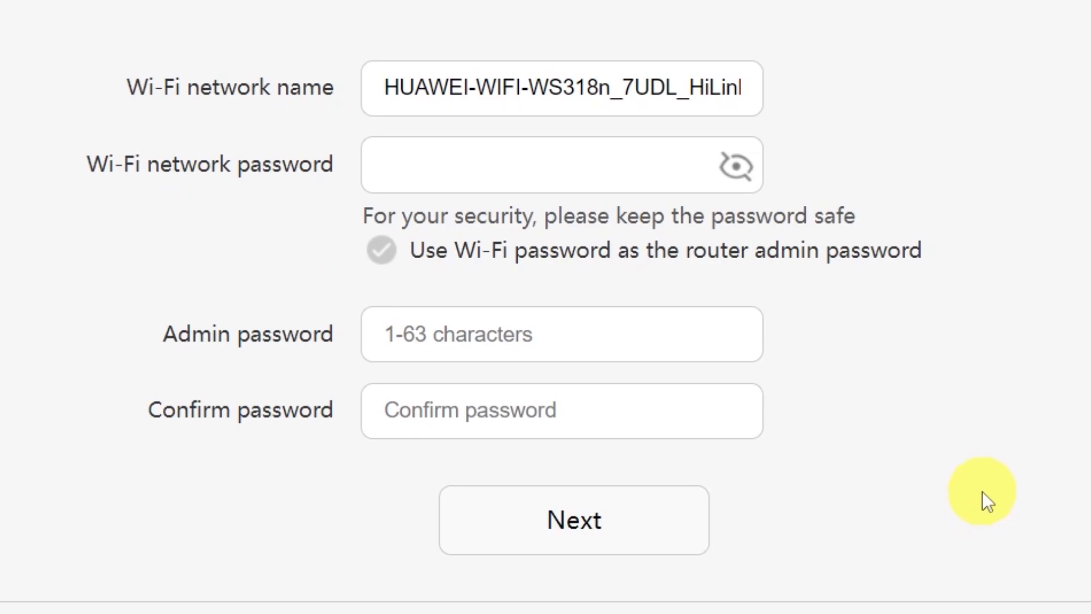
left_click_drag(468, 87, 817, 88)
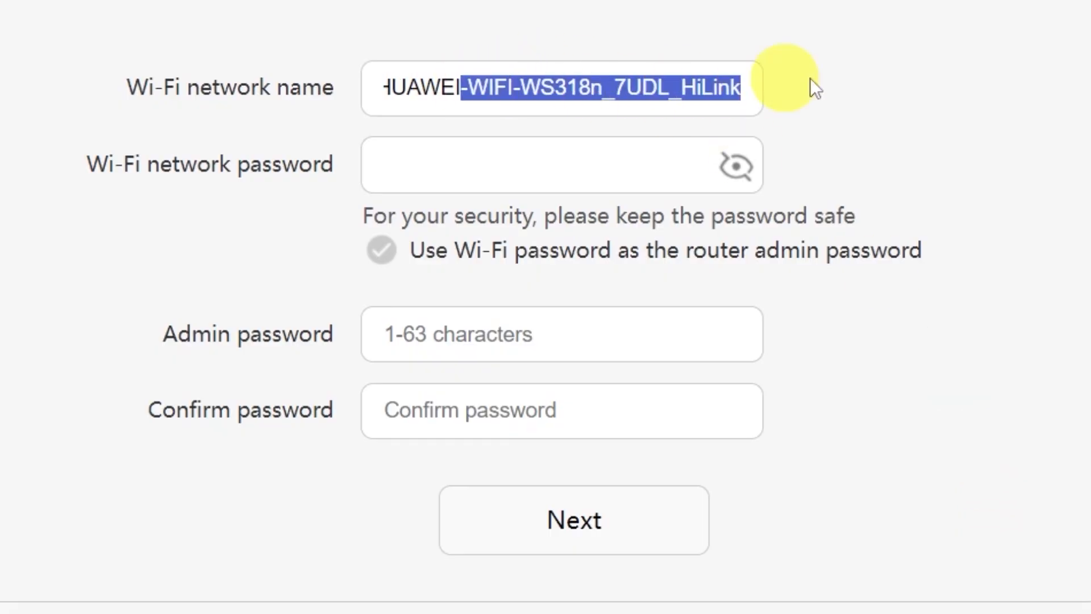
key("BackSpace")
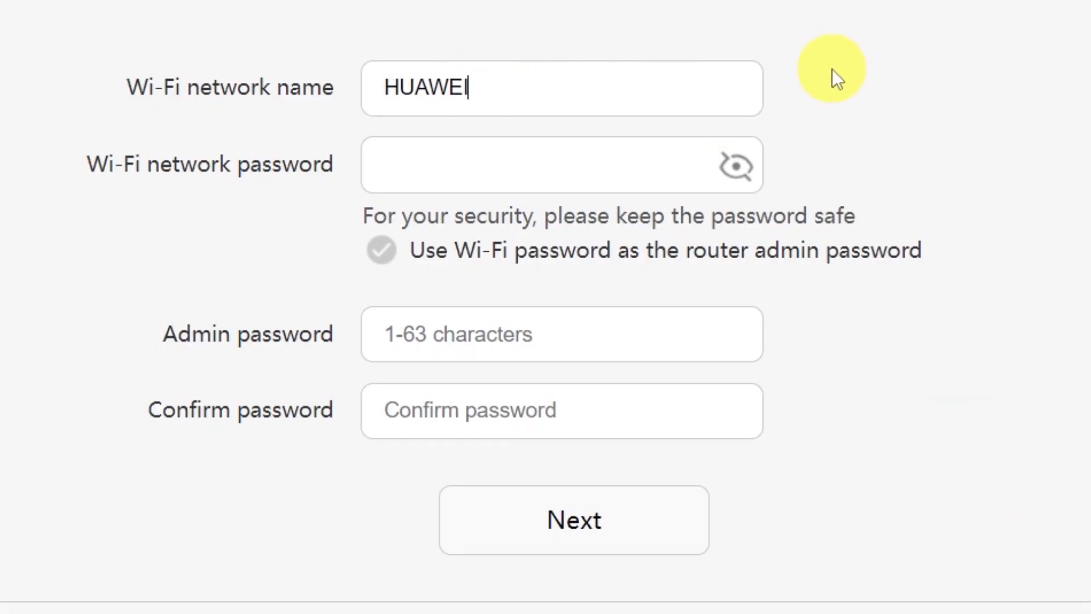
left_click(531, 165)
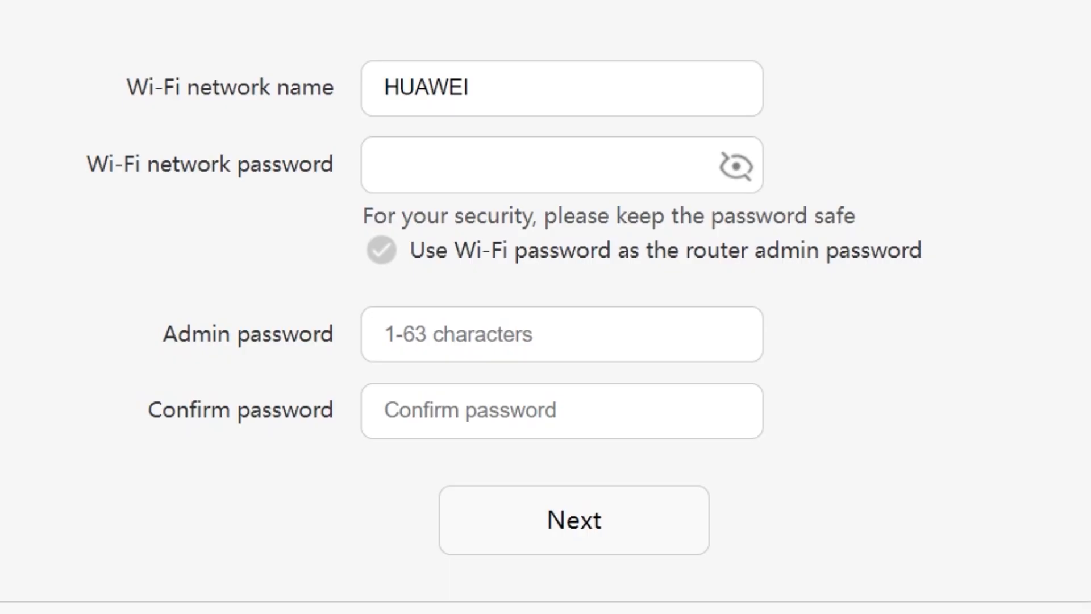
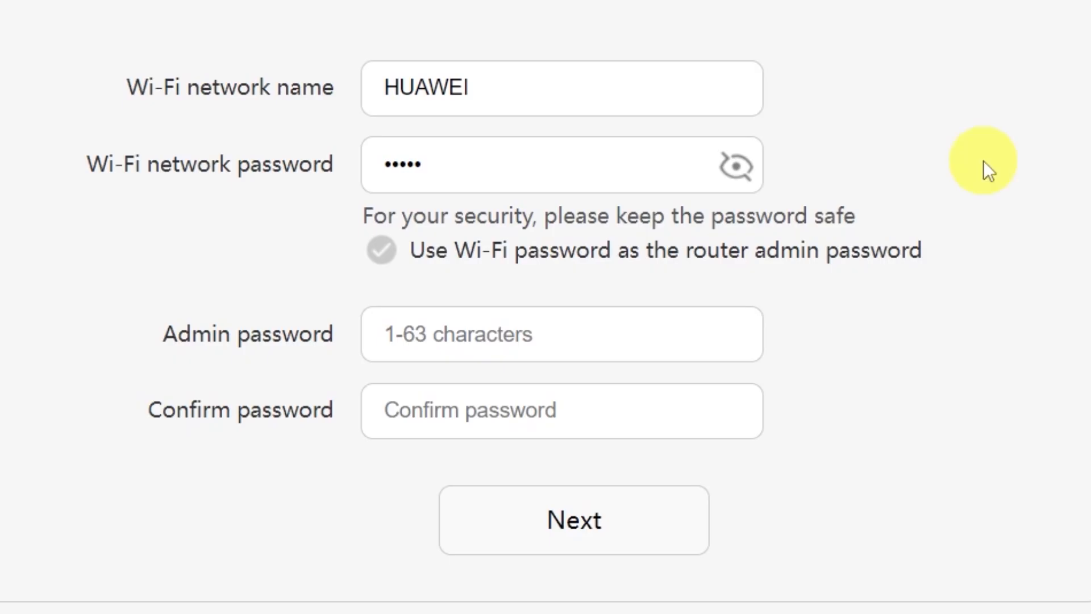
Step: Set the Wi-Fi password to serve as the router admin password and submit the network settings
left_click(484, 334)
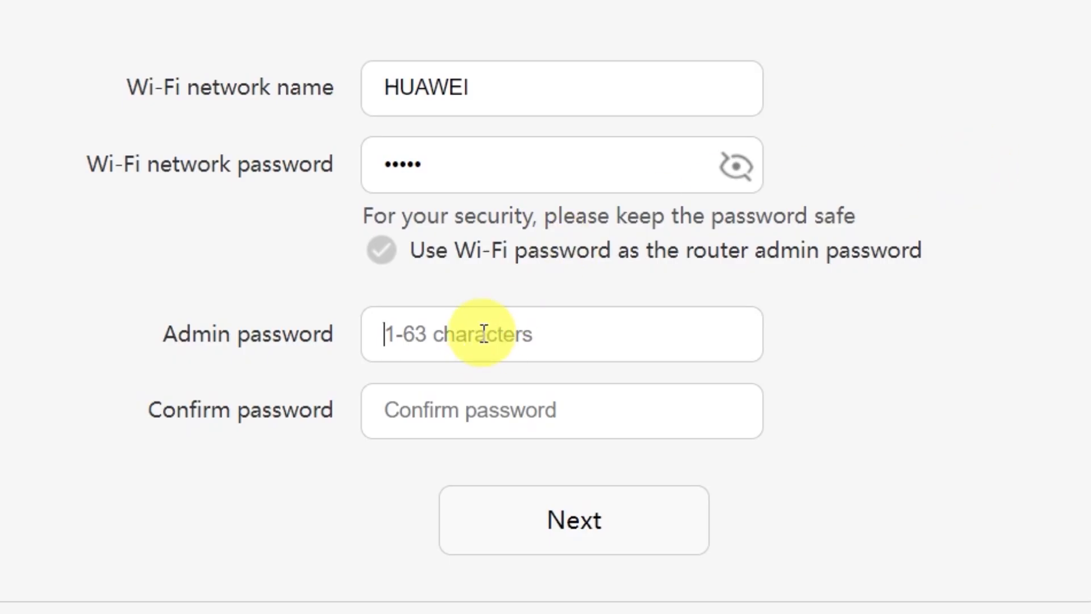
left_click(489, 409)
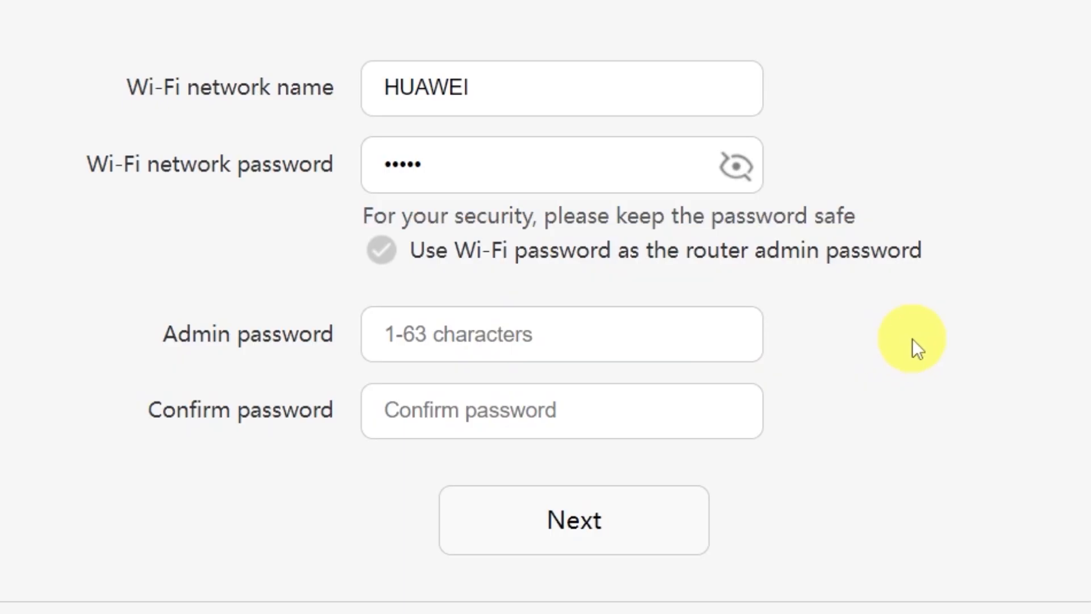
left_click(385, 253)
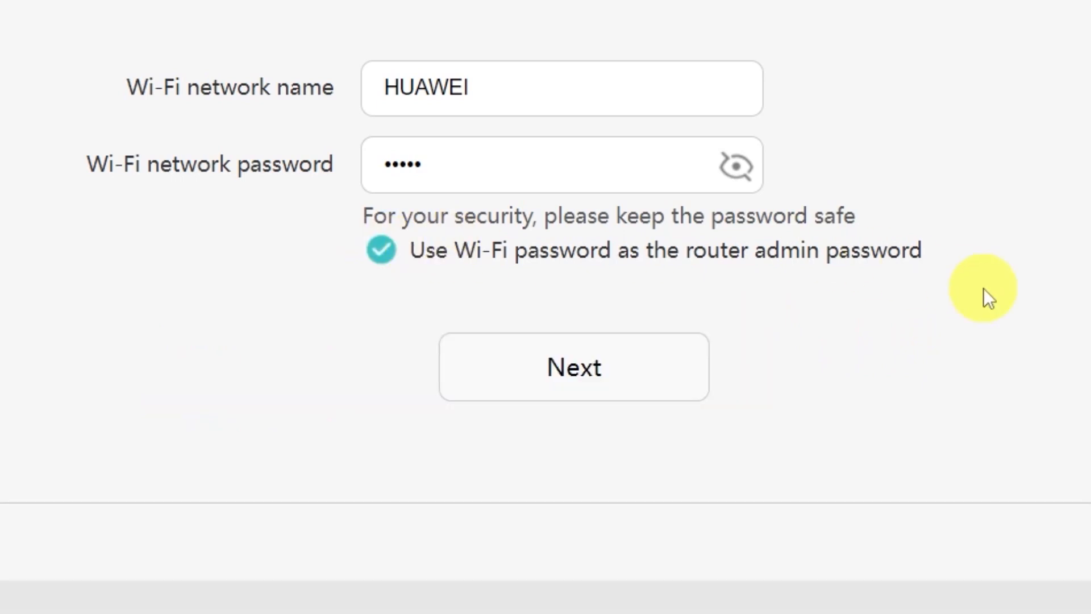
left_click(584, 375)
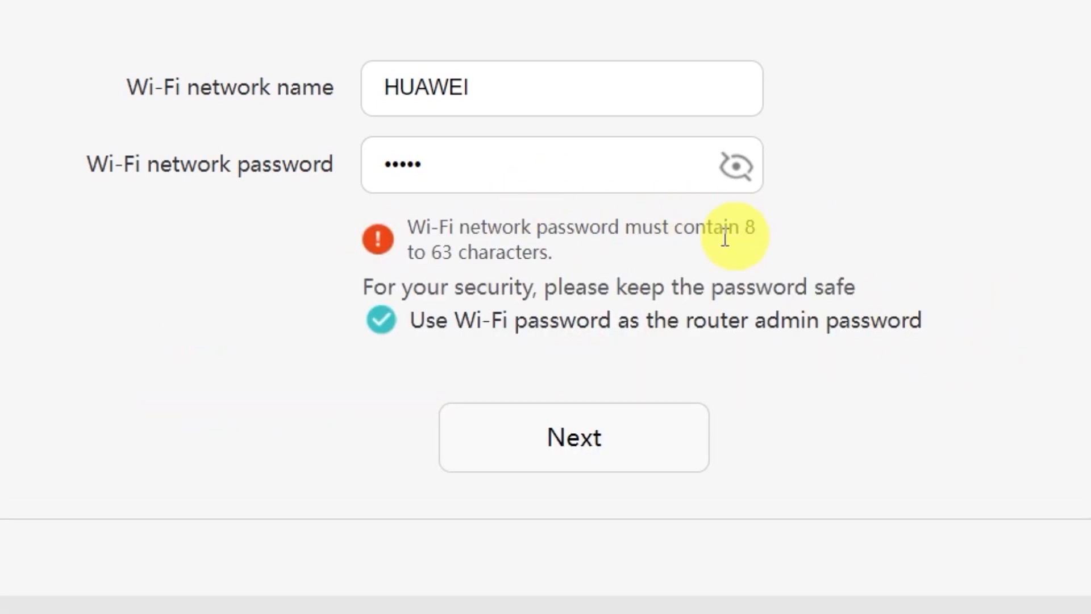
Step: Lengthen the Wi-Fi network password to meet the 8 to 63 character requirement and continue the setup
left_click(578, 170)
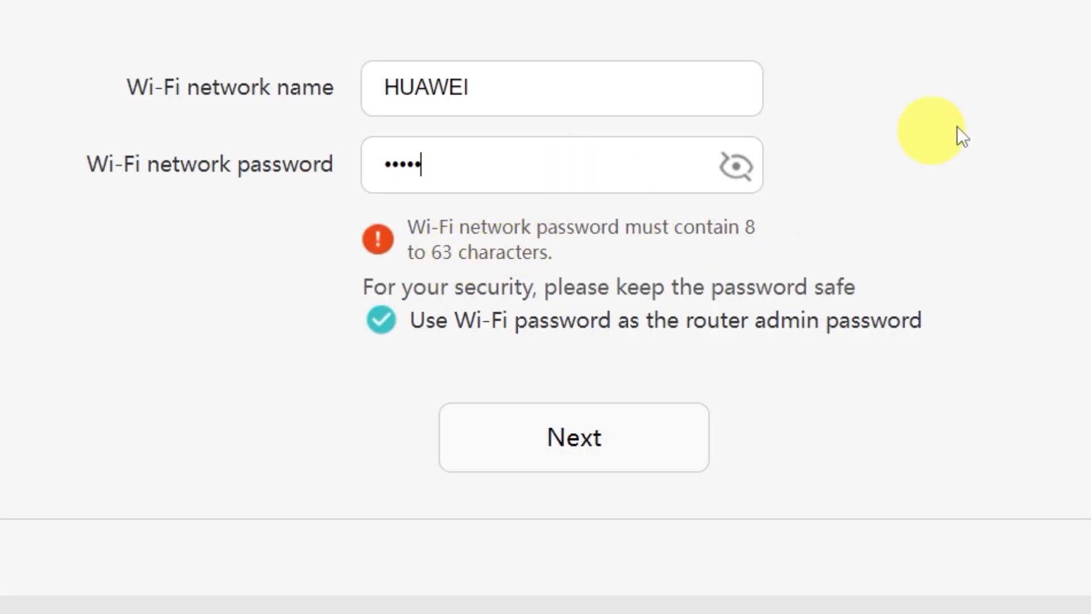
type("•••••")
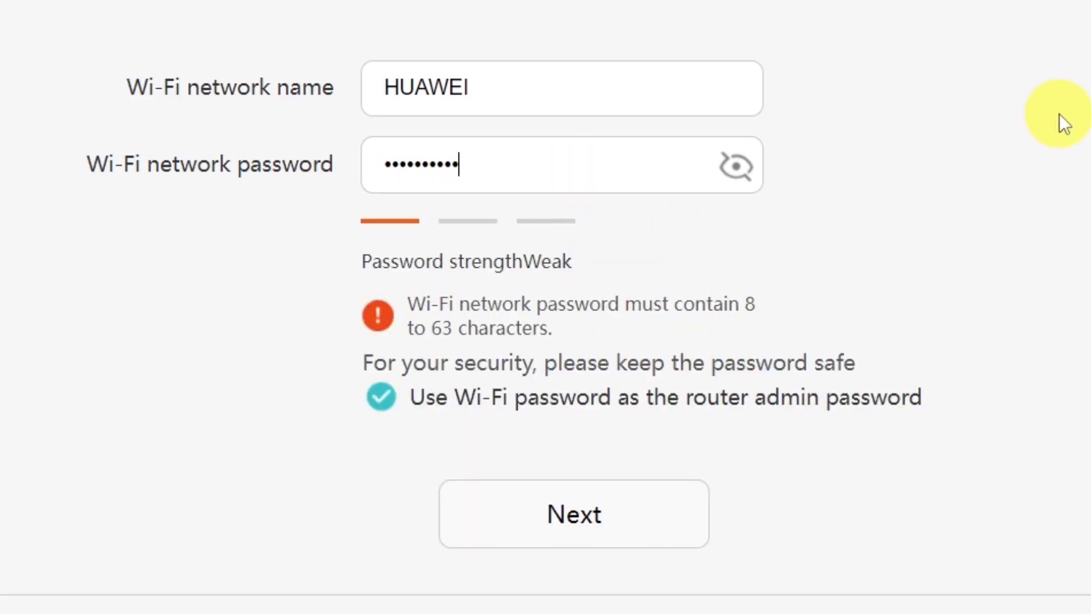
left_click(585, 524)
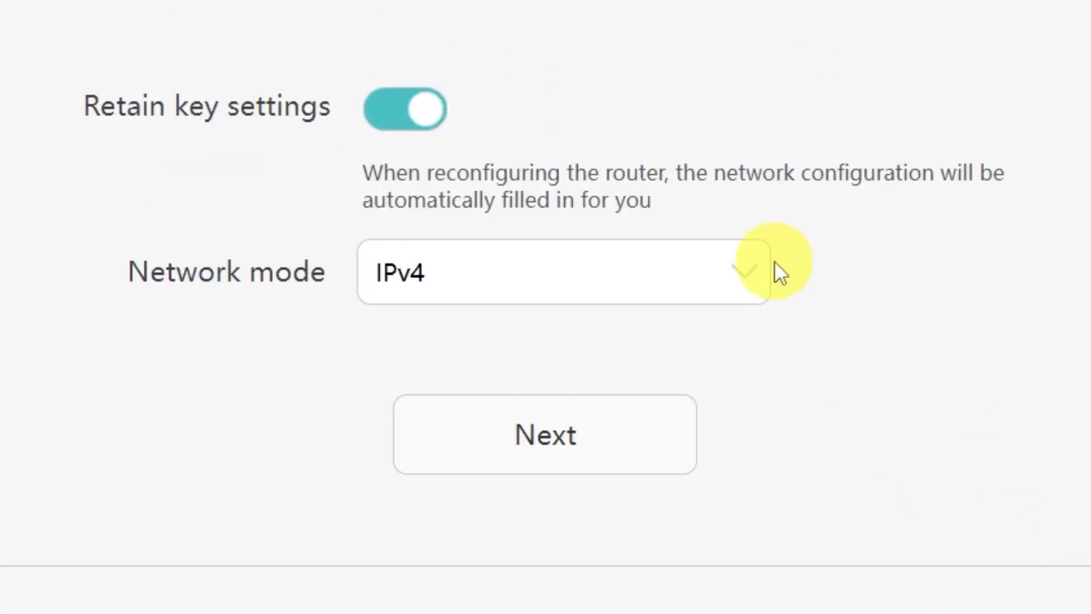
Step: Check the available Network mode options and keep IPv4
left_click(736, 274)
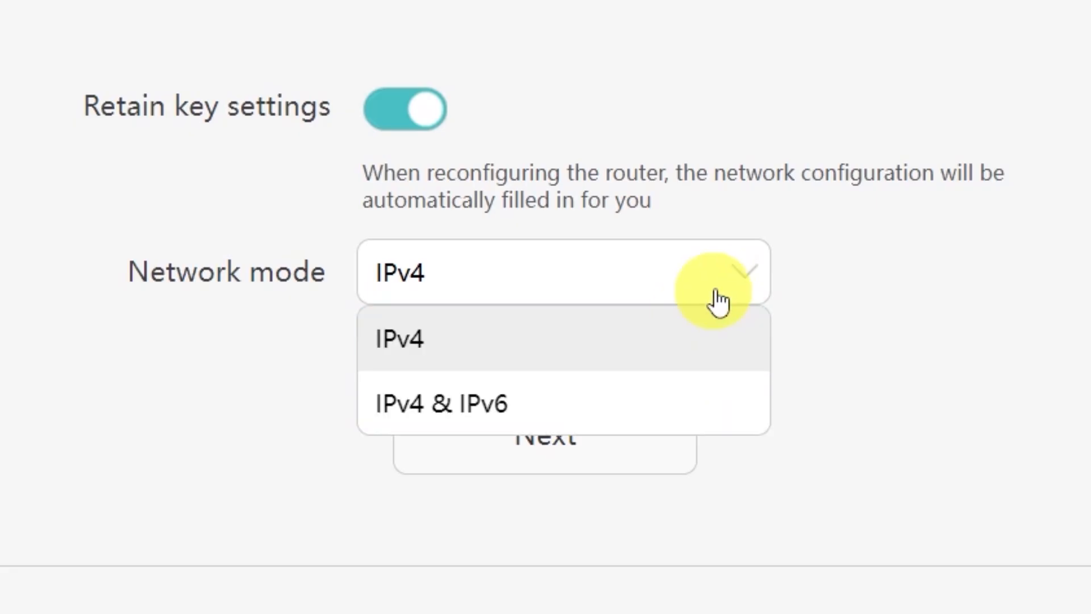
left_click(739, 281)
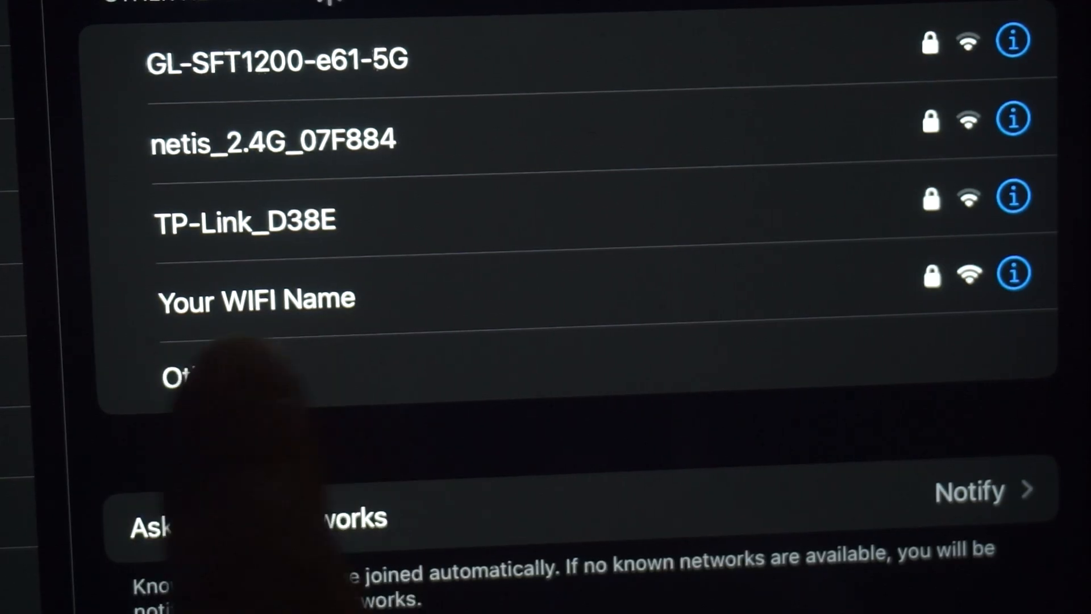
Step: Select the renamed Wi-Fi network on the tablet to reconnect, and continue past the router's configuration summary
left_click(319, 301)
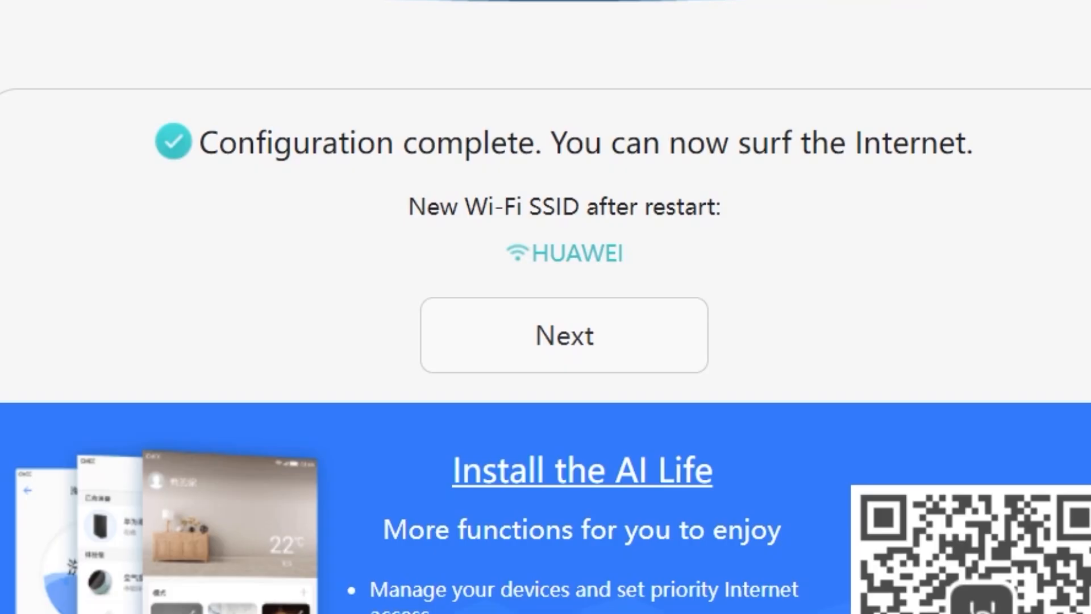
left_click(550, 341)
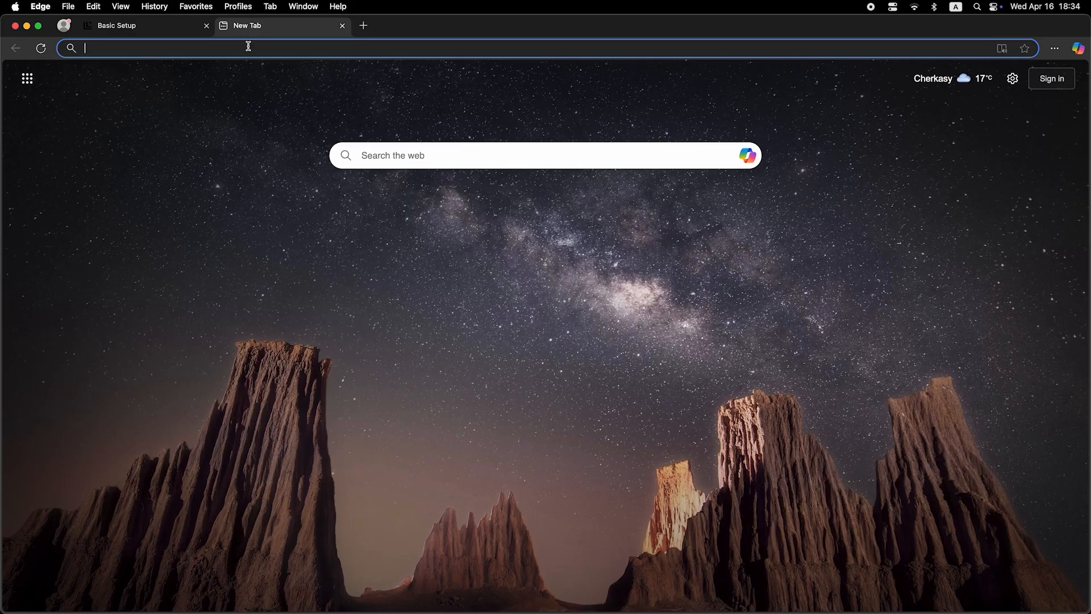
Step: Search the web for "dfdfdfd" in the new browser tab to test the internet connection
left_click(249, 48)
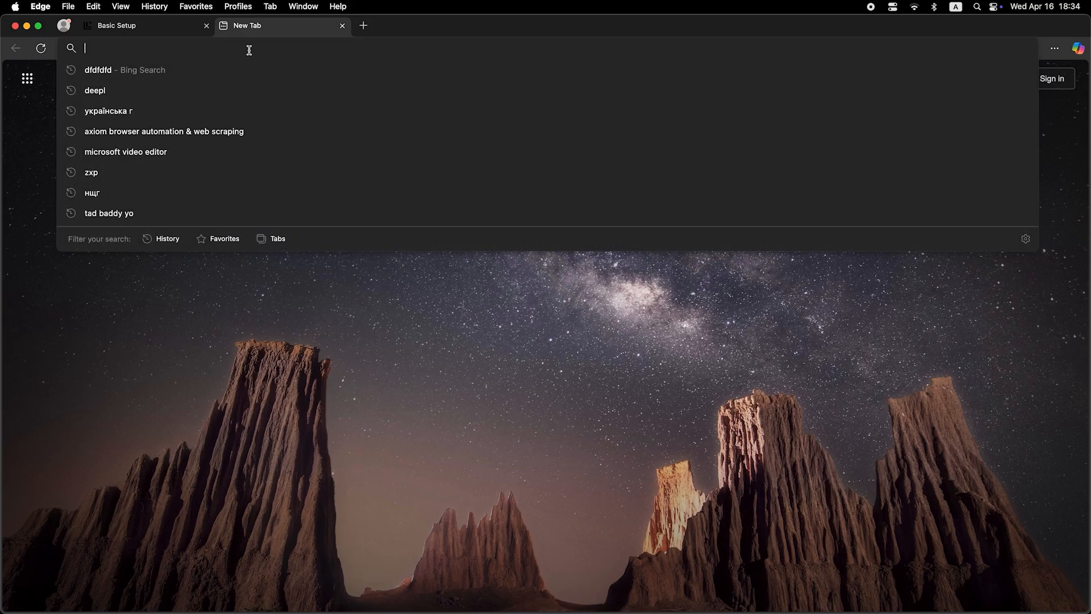
type("dfdfdfdf")
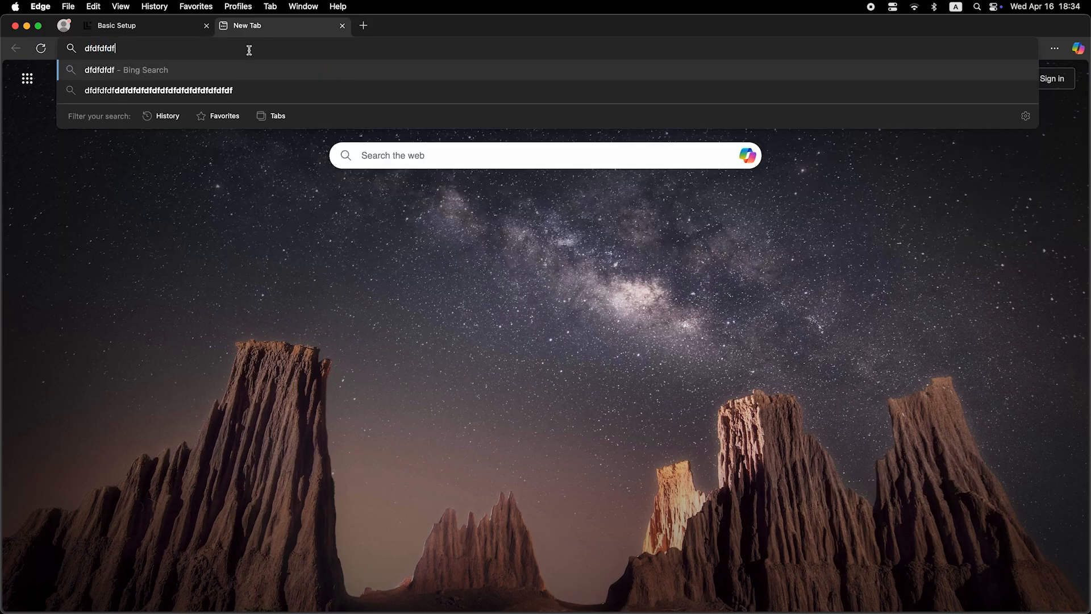
key("Return")
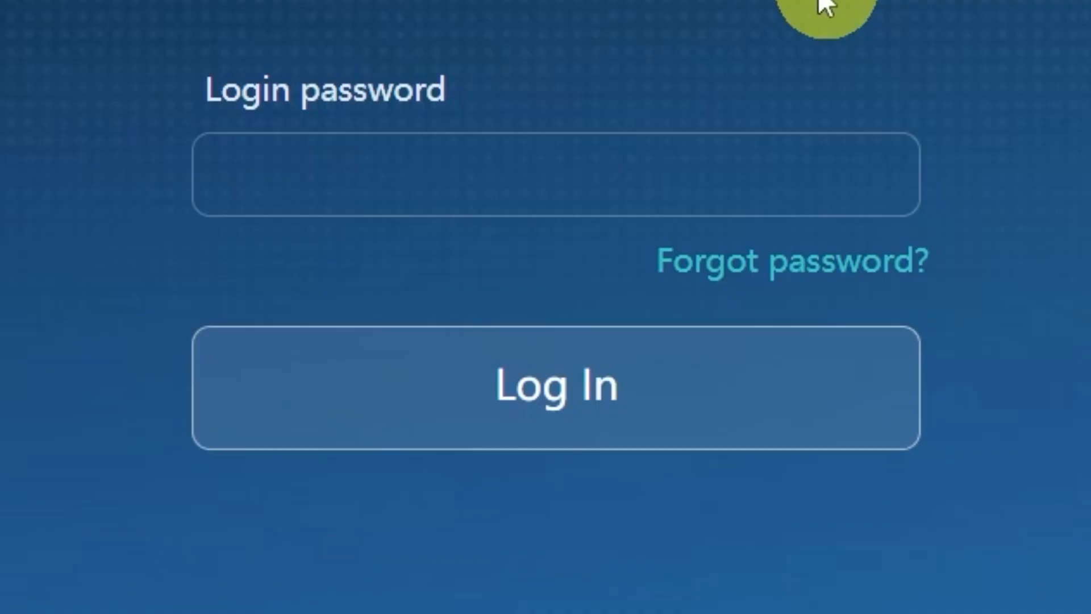
Step: Log in to the router's web interface with the login password
left_click(731, 187)
type("•••")
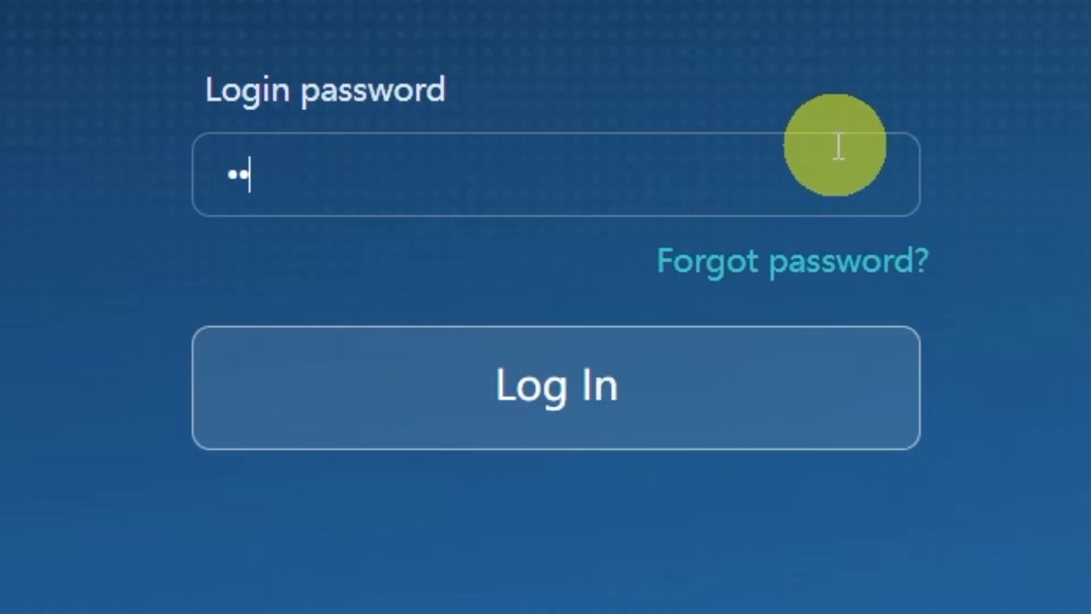
type("•••••••")
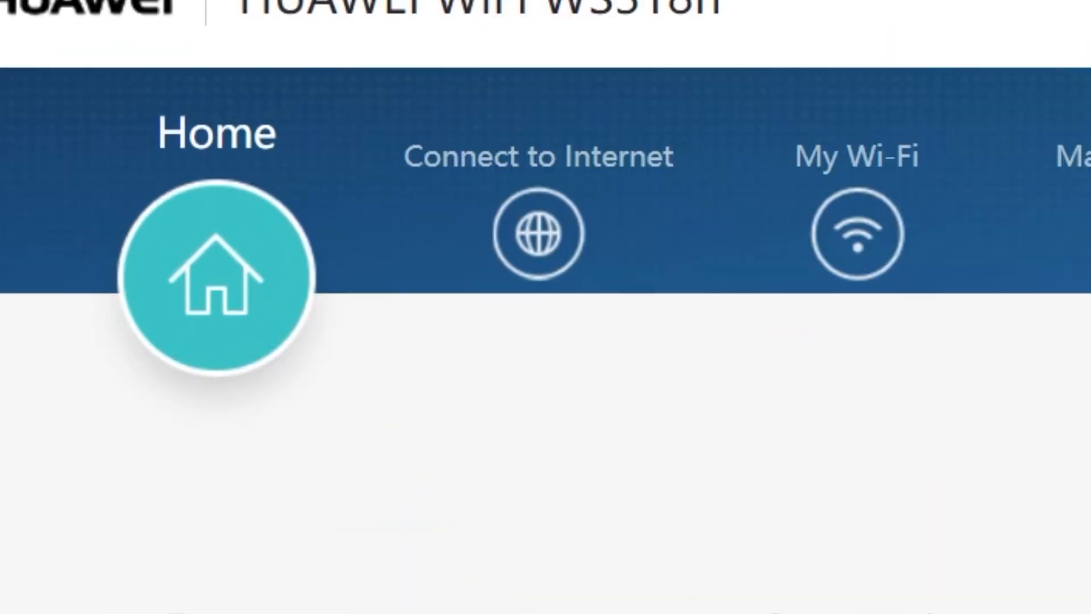
Step: Set MAC clone to PC MAC address in the router's Connect to Internet settings and save the change
left_click(553, 274)
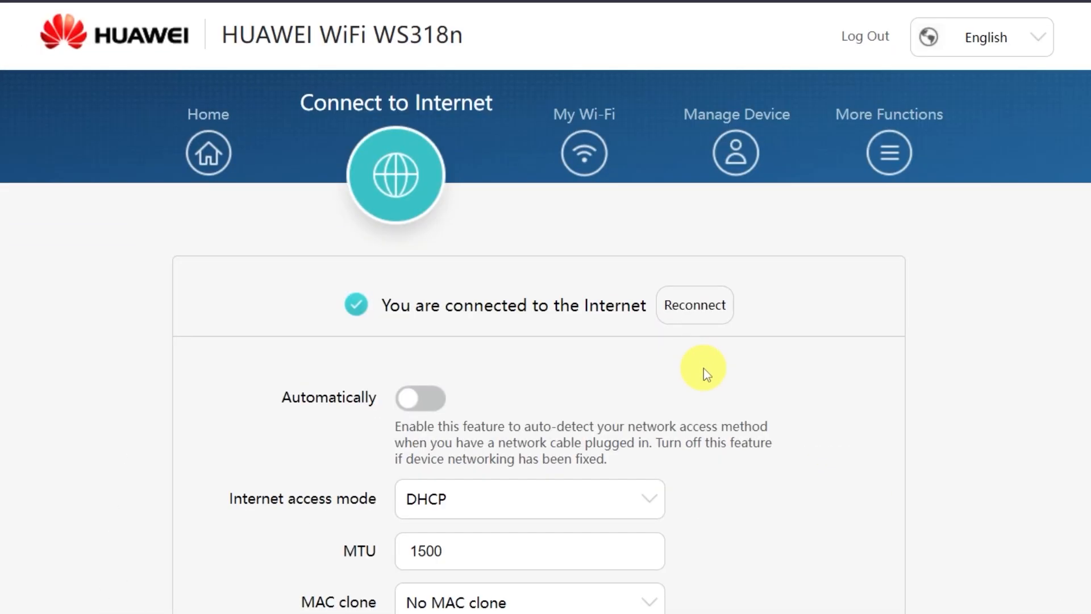
scroll(722, 383, "down", 3)
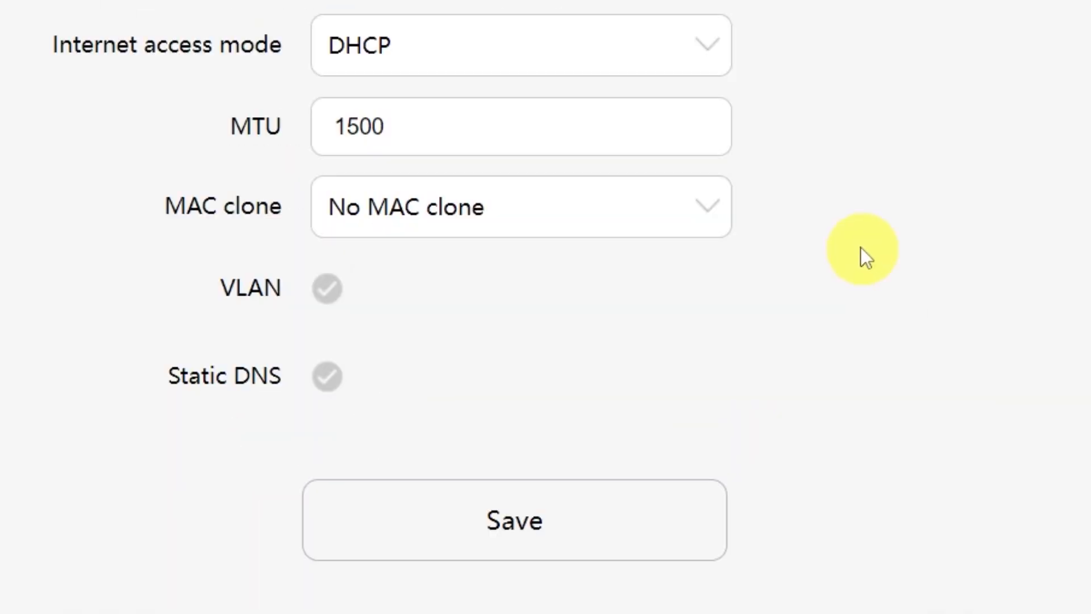
left_click(701, 212)
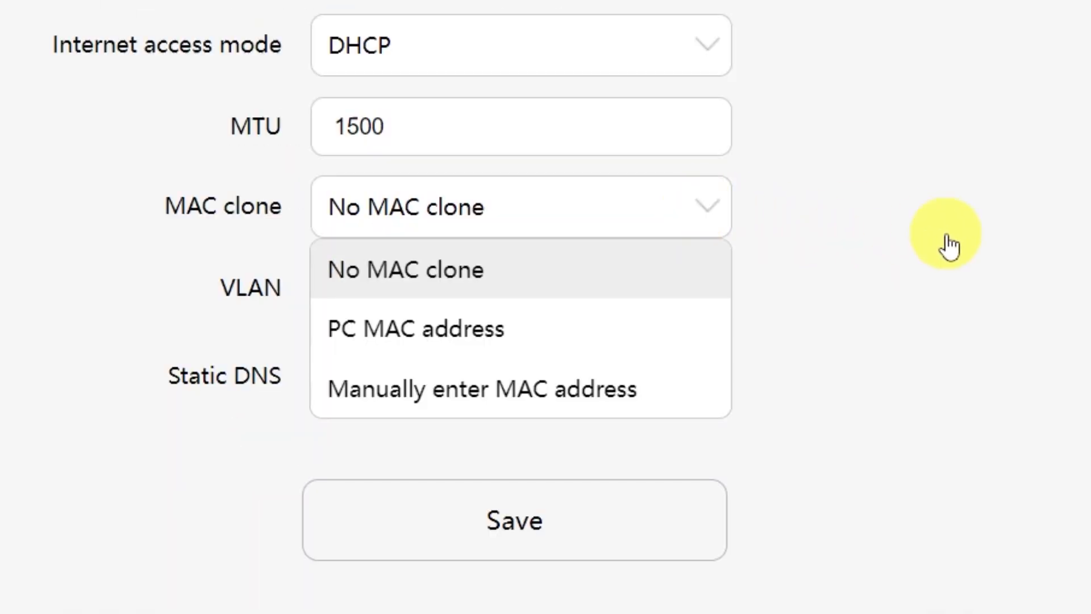
left_click(527, 348)
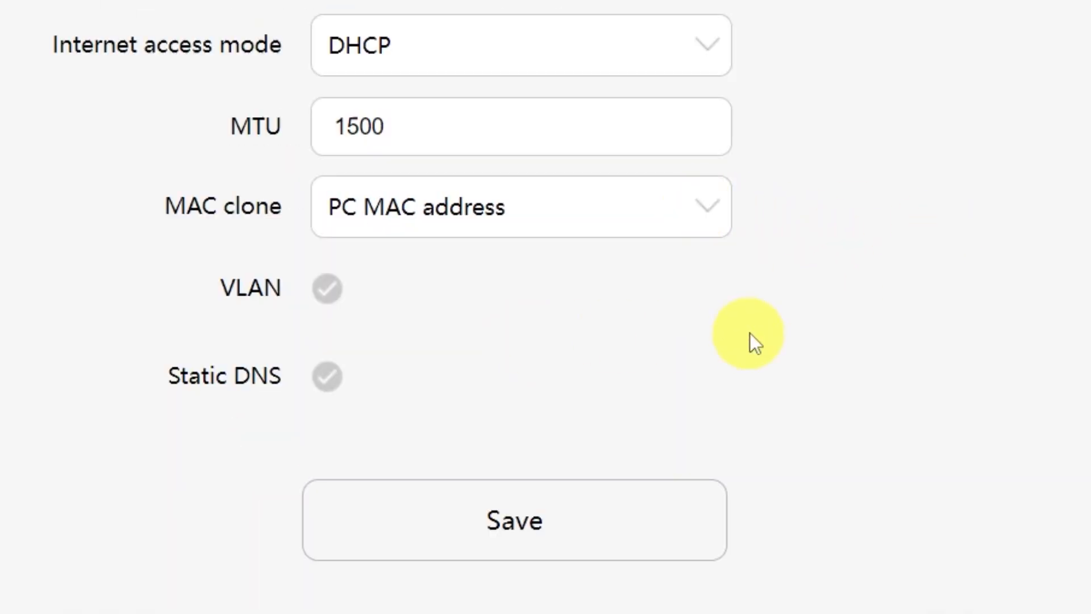
left_click(553, 529)
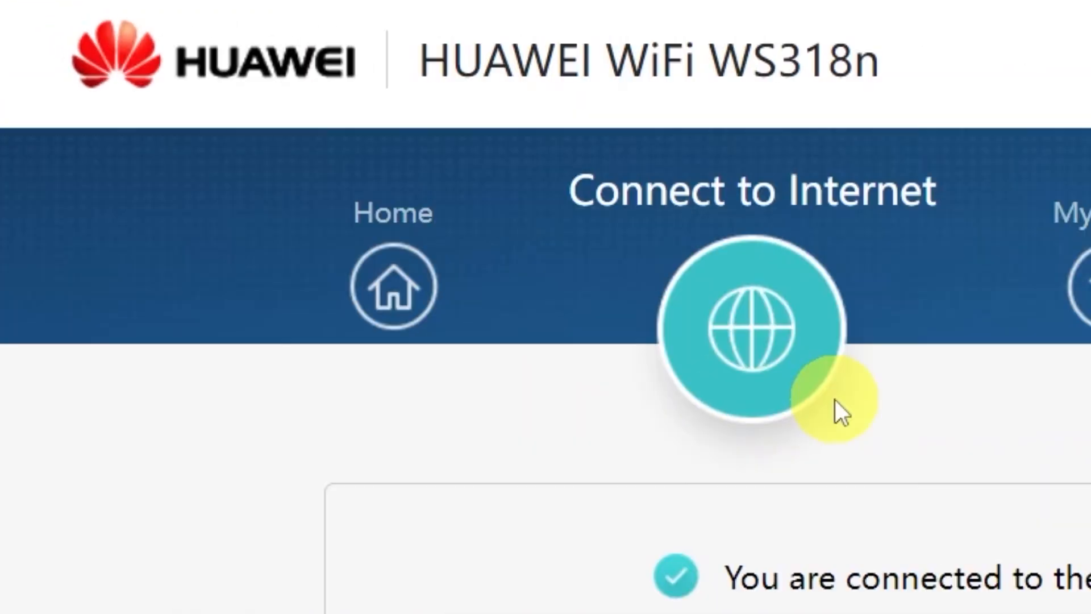
Step: Restart the router from its Home page and confirm the restart
left_click(418, 287)
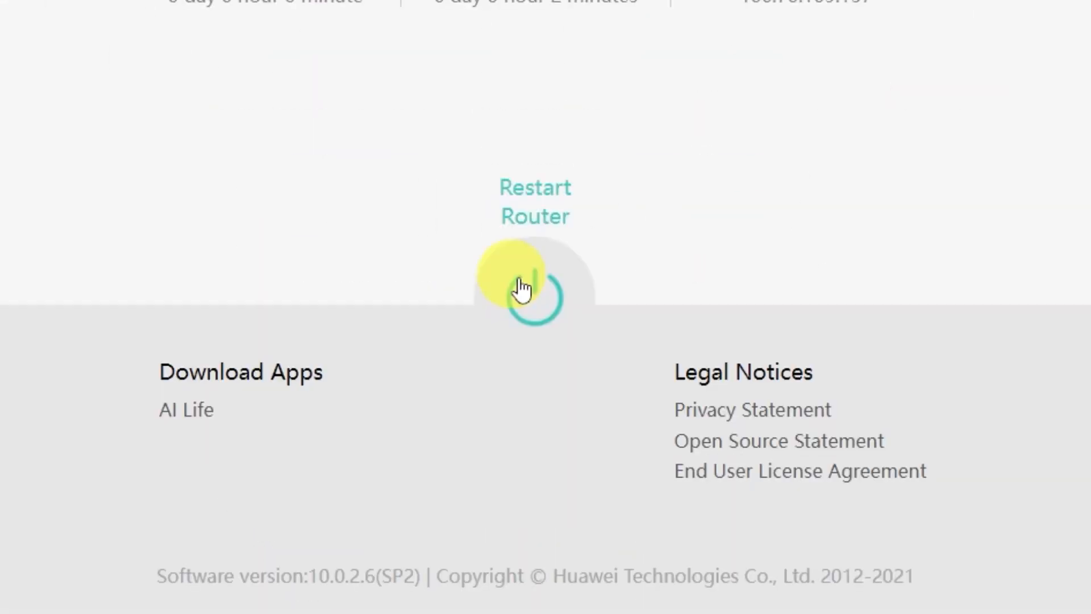
left_click(522, 290)
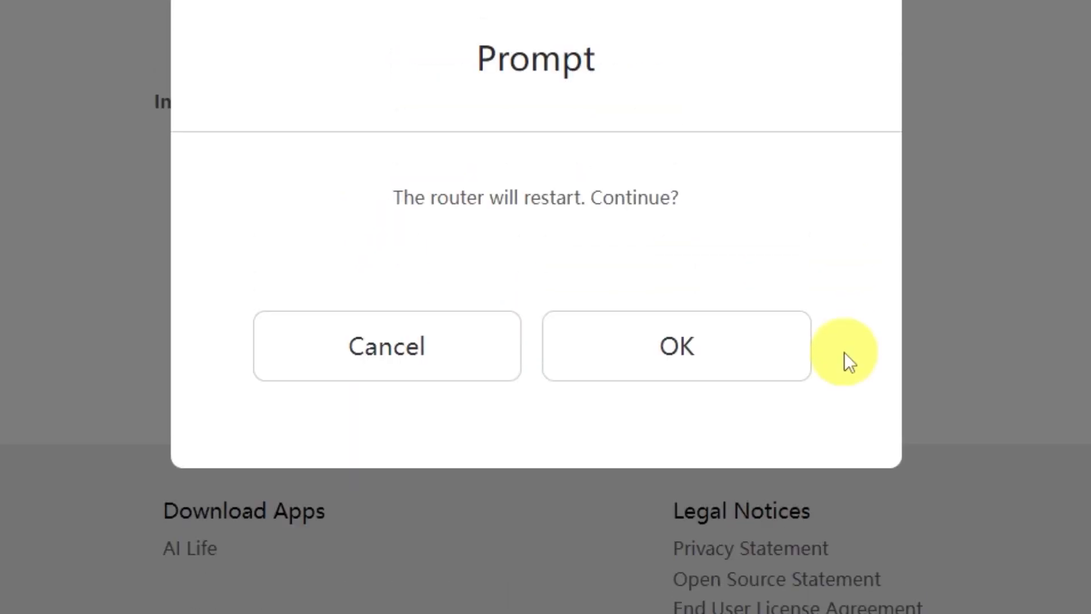
left_click(738, 366)
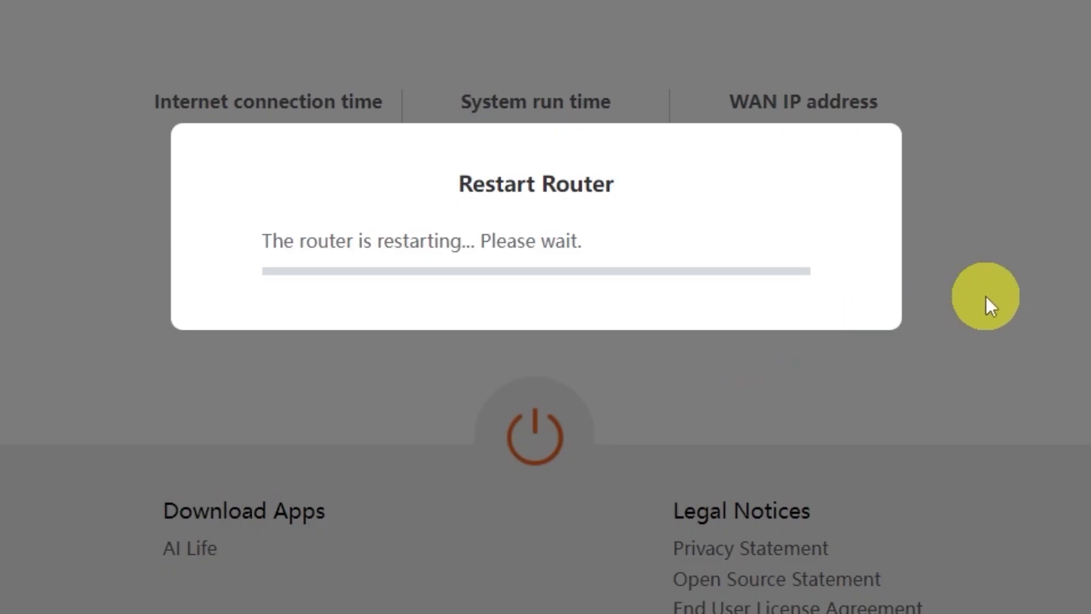